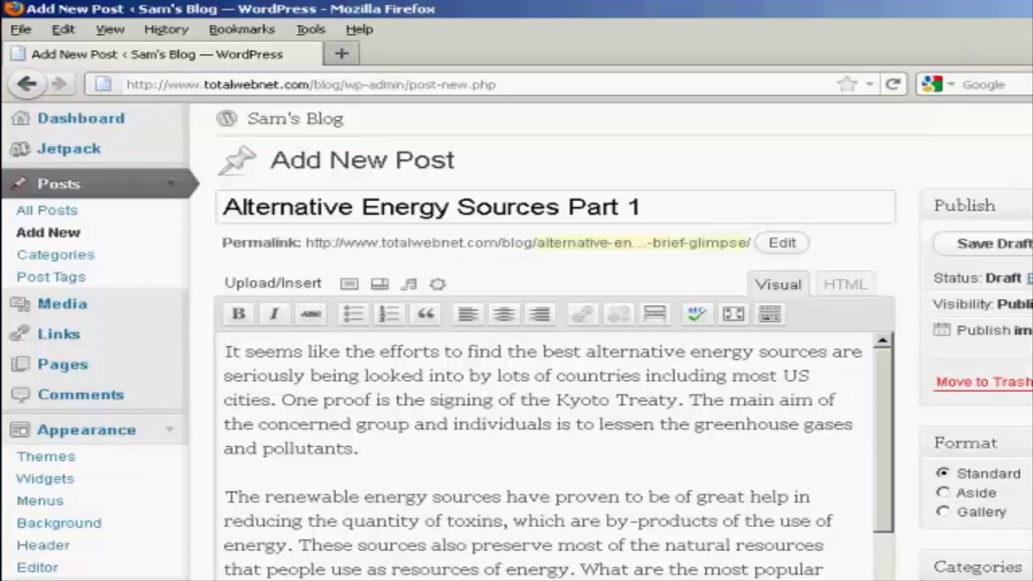
Scroll down the post editor to reach the Featured Image box.
{"action": "scroll", "coordinate": [517, 339], "scroll_direction": "down", "scroll_amount": 2}
{"action": "scroll", "coordinate": [516, 339], "scroll_direction": "down", "scroll_amount": 2}
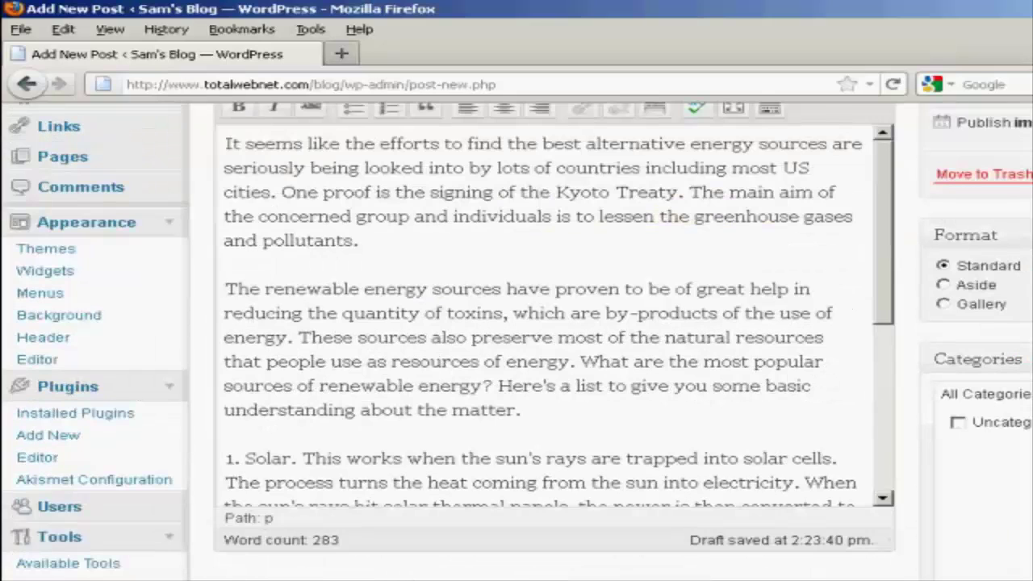
{"action": "scroll", "coordinate": [517, 323], "scroll_direction": "down", "scroll_amount": 2}
{"action": "scroll", "coordinate": [516, 322], "scroll_direction": "down", "scroll_amount": 1}
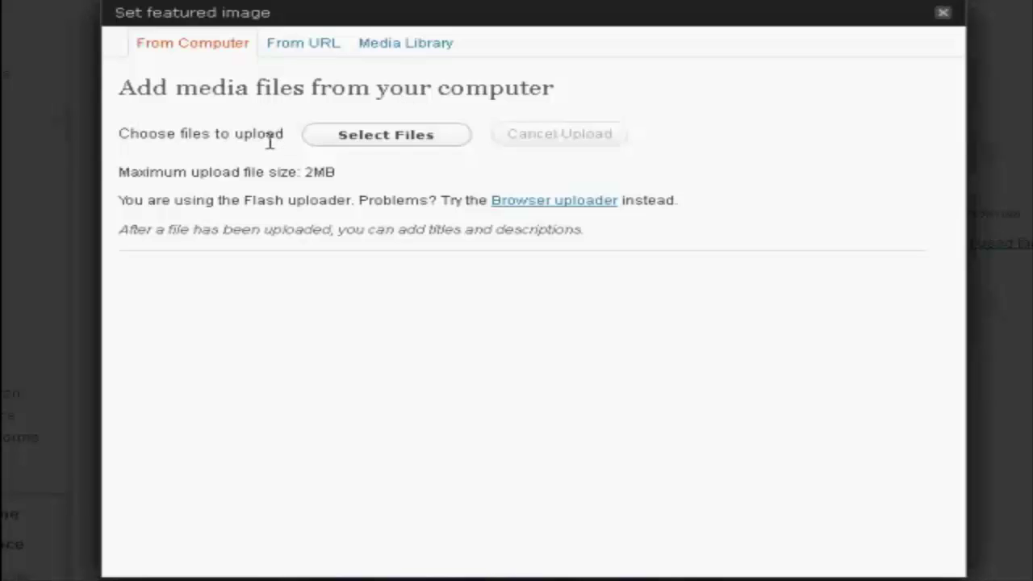
Check the From URL option, then browse the media library's two existing blue_fish images.
{"action": "left_click", "coordinate": [322, 48]}
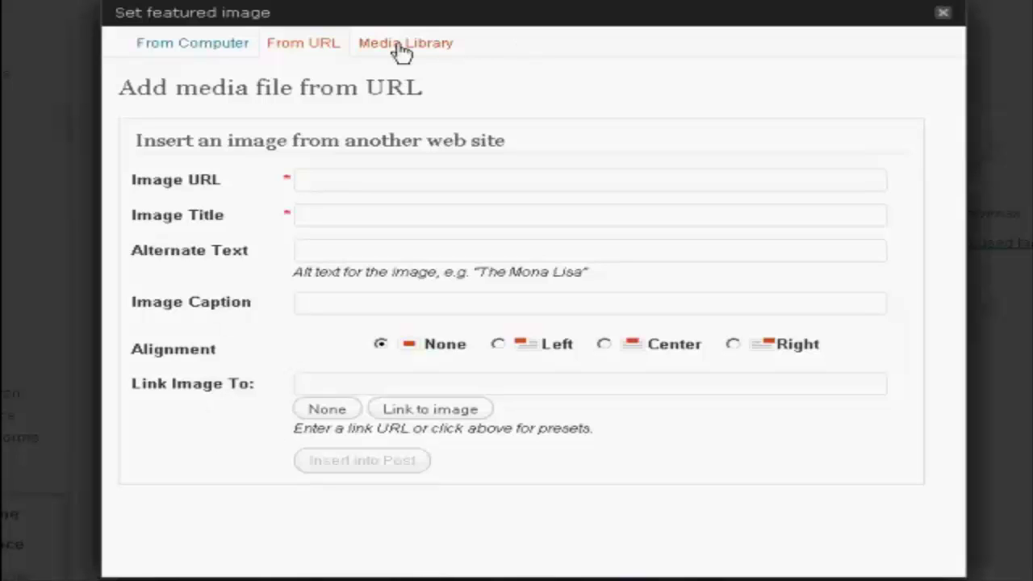
{"action": "left_click", "coordinate": [427, 51]}
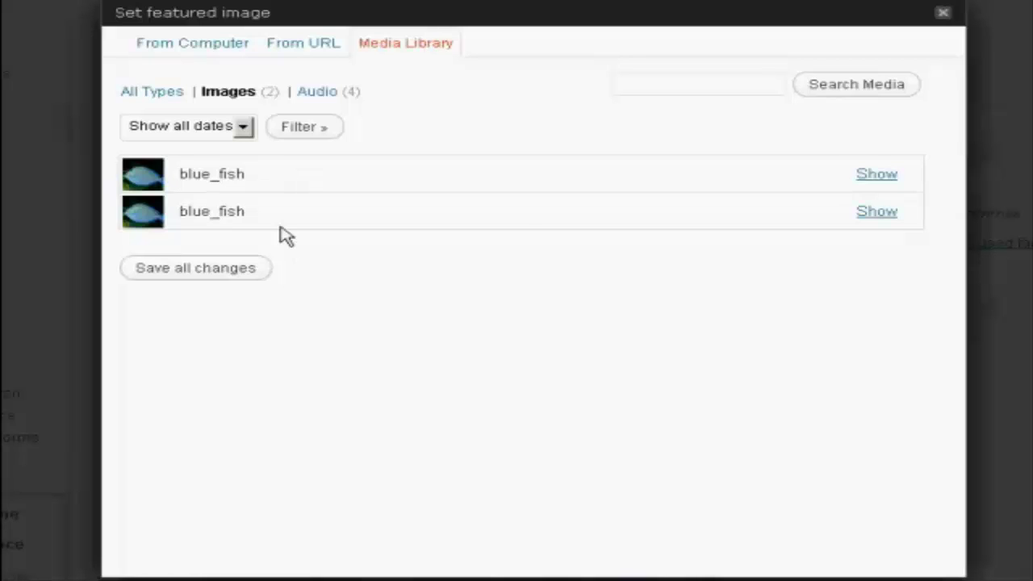
Upload blue-s.png from the WordPress Logo folder on the computer.
{"action": "left_click", "coordinate": [190, 49]}
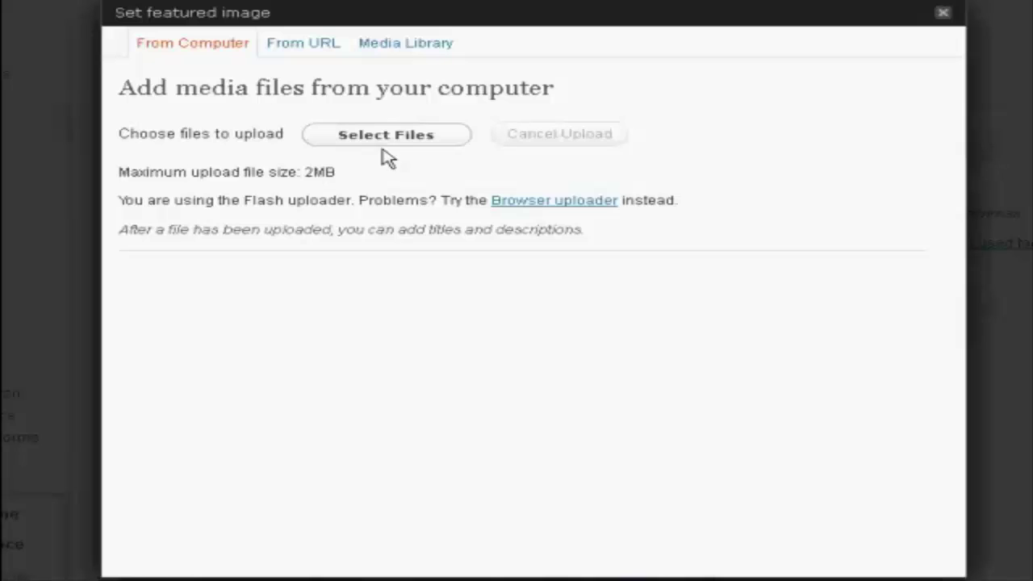
{"action": "left_click", "coordinate": [405, 138]}
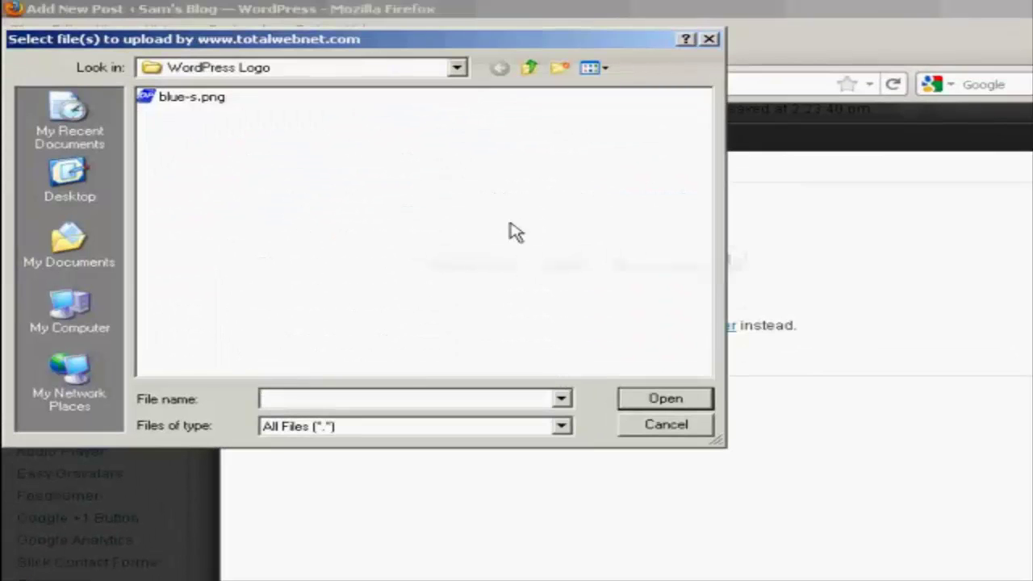
{"action": "left_click", "coordinate": [211, 107]}
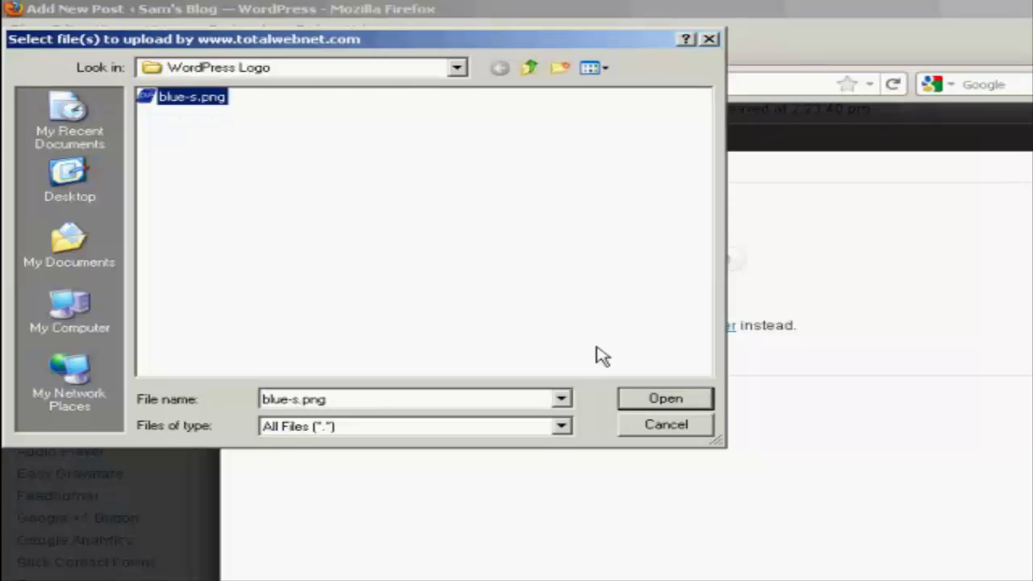
{"action": "left_click", "coordinate": [668, 401]}
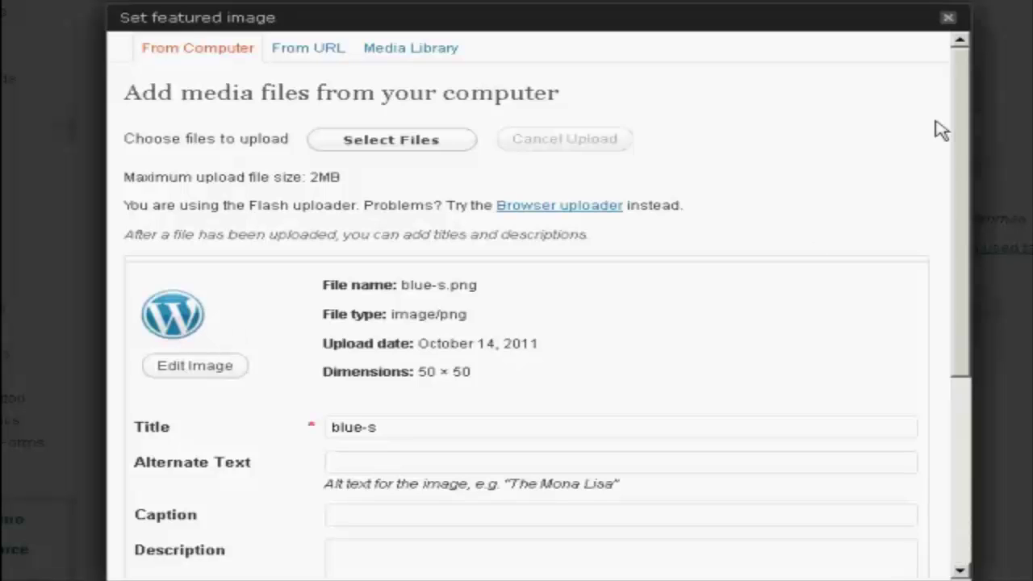
Give the uploaded blue-s image the alternate text 'Wordpress Logo'.
{"action": "scroll", "coordinate": [961, 133], "scroll_direction": "down", "scroll_amount": 1}
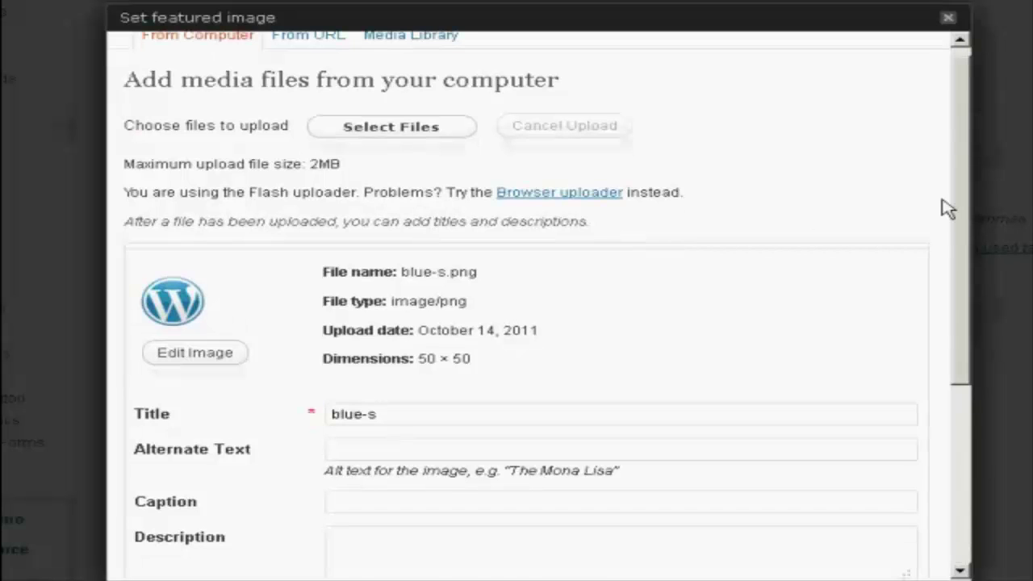
{"action": "scroll", "coordinate": [937, 243], "scroll_direction": "down", "scroll_amount": 3}
{"action": "scroll", "coordinate": [924, 275], "scroll_direction": "down", "scroll_amount": 5}
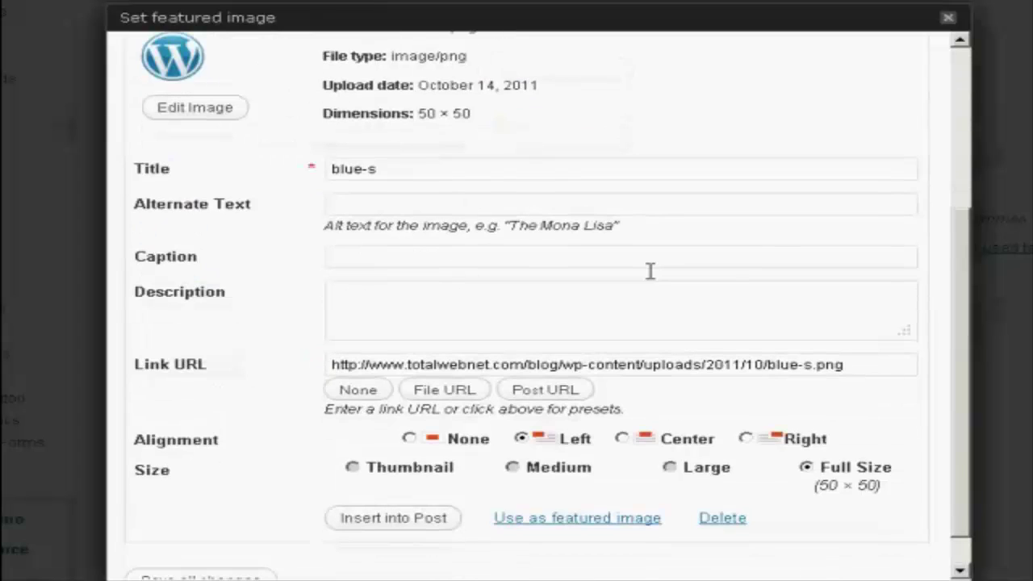
{"action": "left_click", "coordinate": [343, 202]}
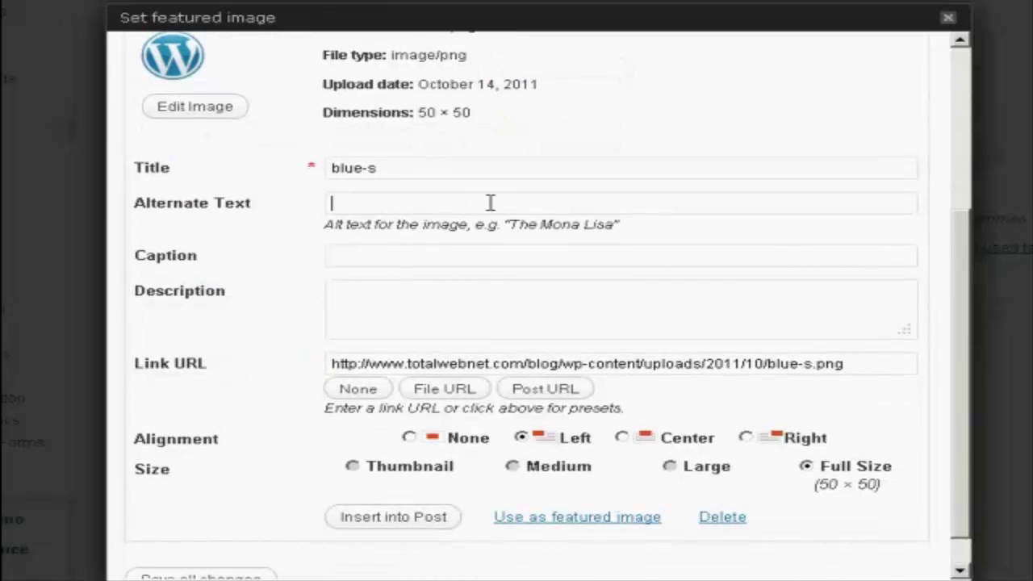
{"action": "type", "text": "Wordpress"}
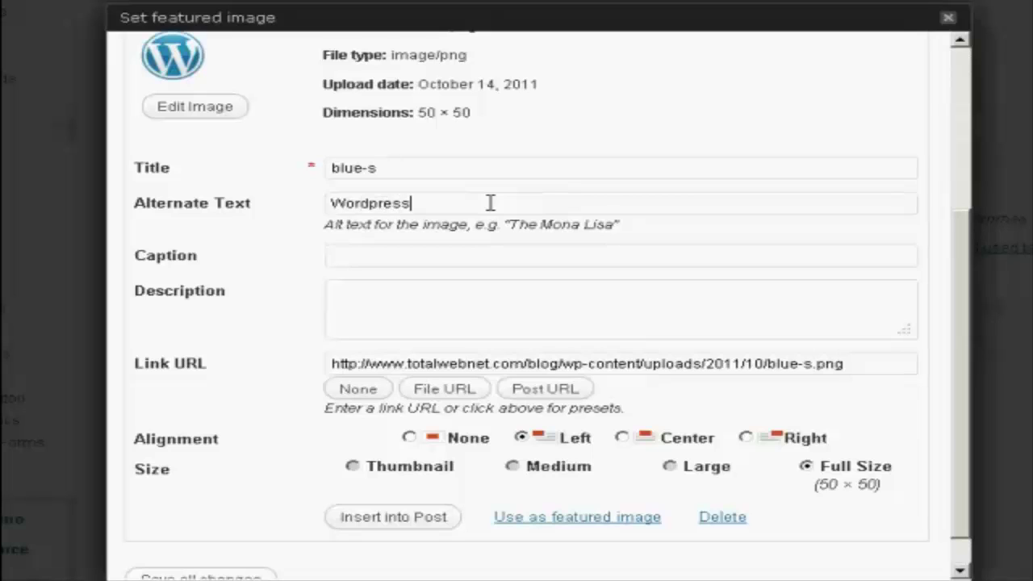
{"action": "type", "text": " Logo"}
Insert the logo image into 'Alternative Energy Sources Part 1' and publish the post.
{"action": "left_click", "coordinate": [424, 519]}
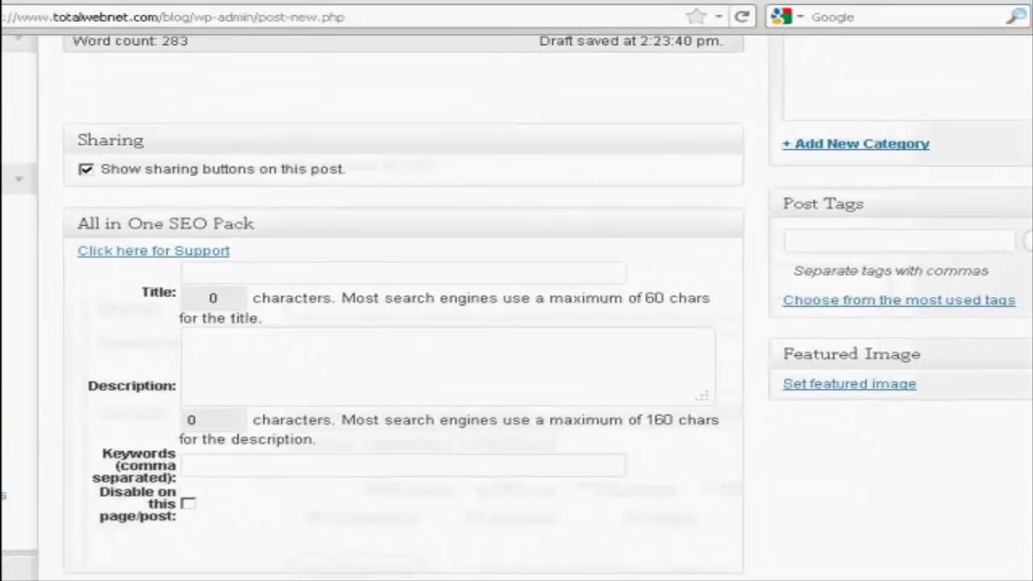
{"action": "scroll", "coordinate": [363, 364], "scroll_direction": "up", "scroll_amount": 3}
{"action": "scroll", "coordinate": [363, 363], "scroll_direction": "up", "scroll_amount": 5}
{"action": "scroll", "coordinate": [985, 272], "scroll_direction": "up", "scroll_amount": 3}
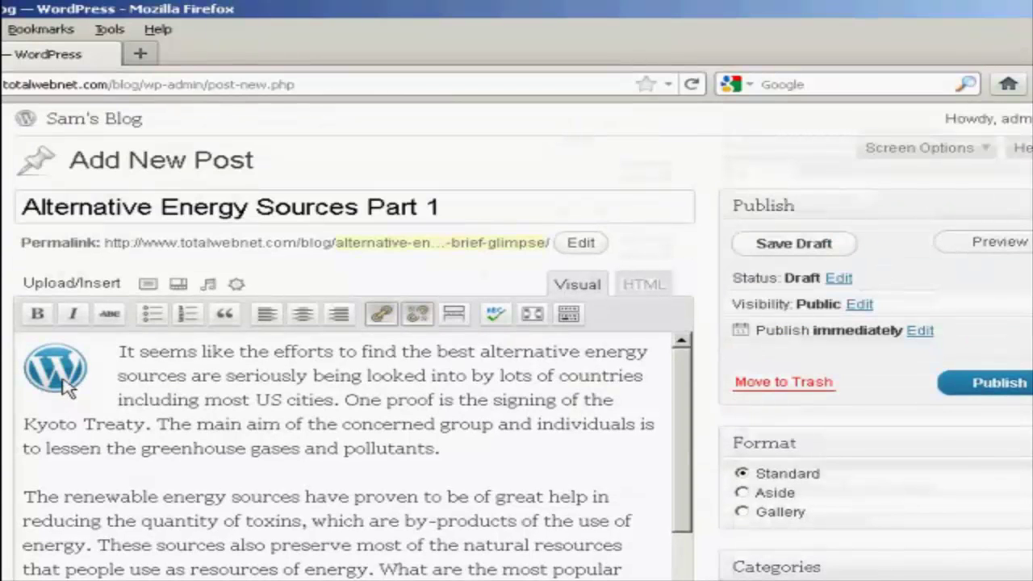
{"action": "left_click", "coordinate": [1010, 386]}
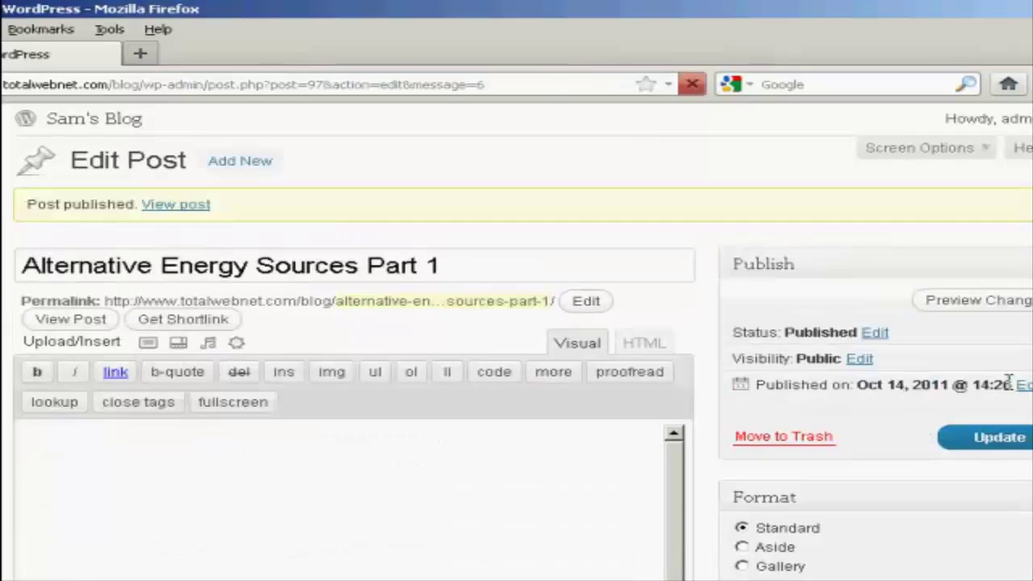
{"action": "left_click", "coordinate": [180, 206]}
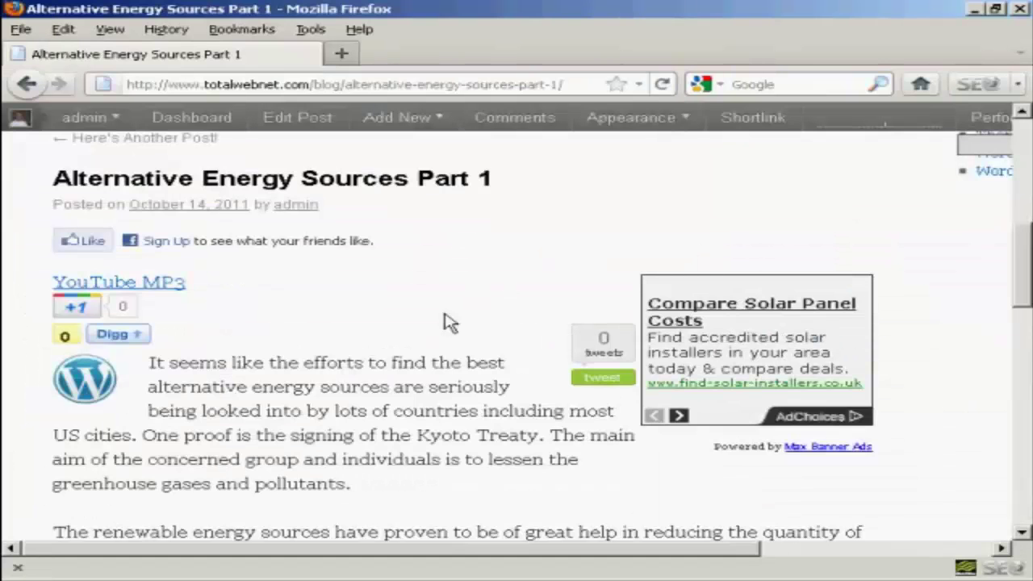